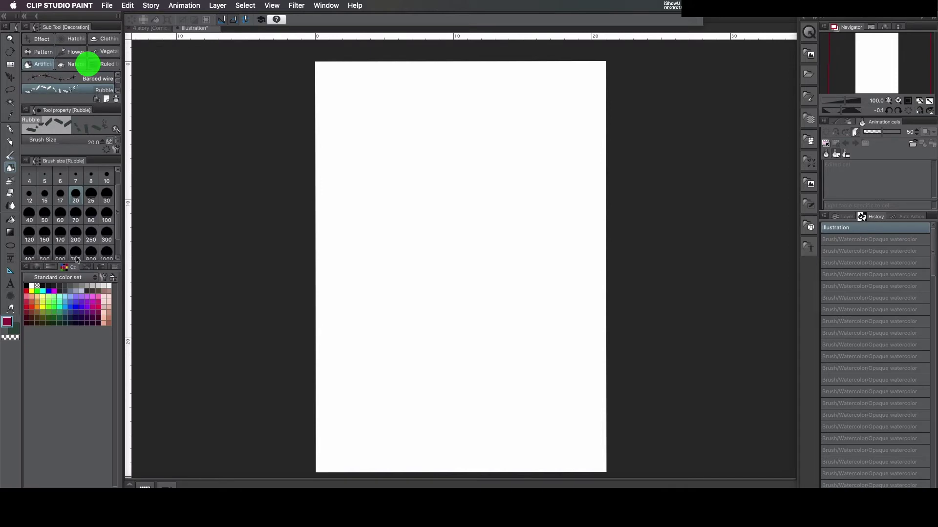
- Switch the color set to Additional color set, switch it again to BrightTone, and pick magenta as the drawing color
click(75, 282)
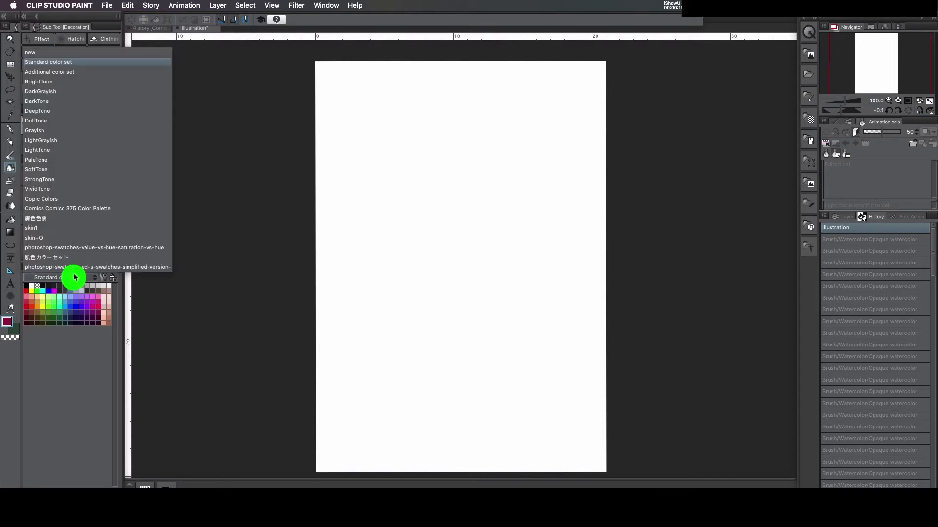
click(77, 72)
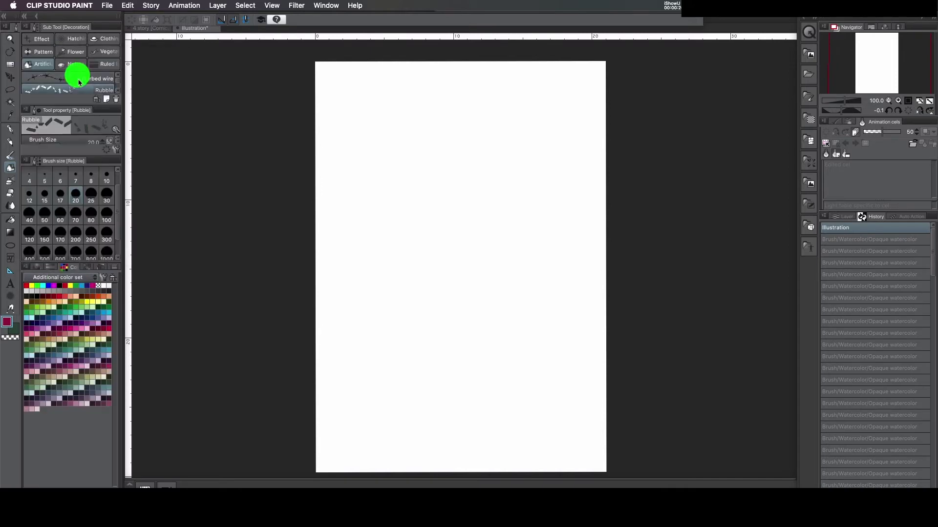
click(79, 283)
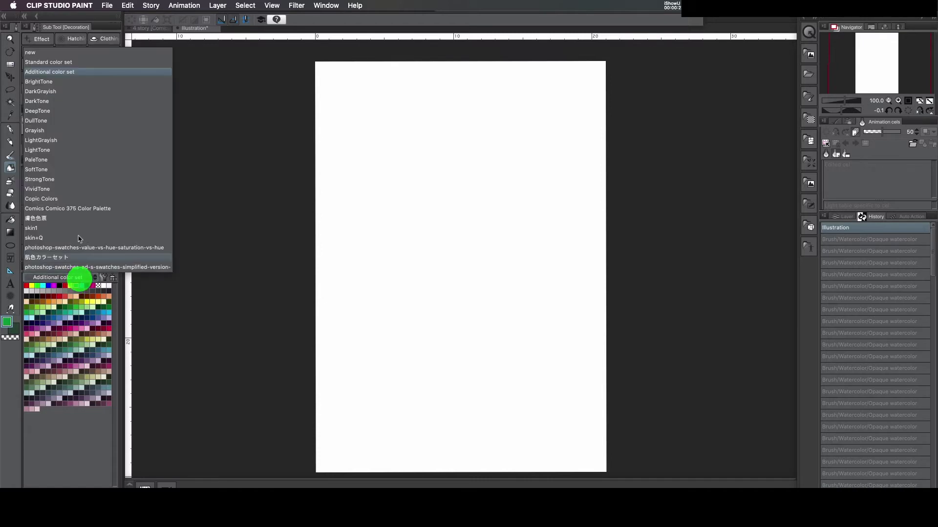
click(67, 81)
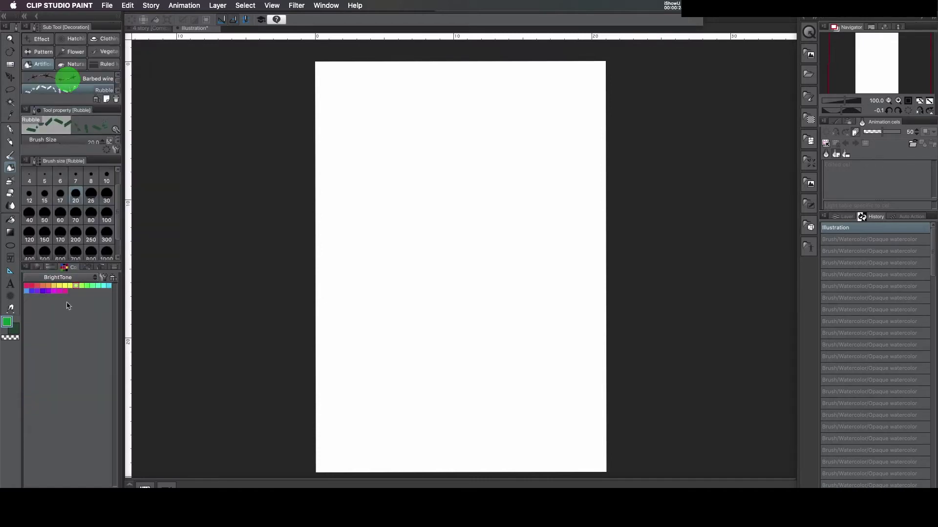
click(61, 290)
- Try to paint with the Rubble decoration brush on the blank canvas
click(403, 99)
click(479, 191)
click(514, 171)
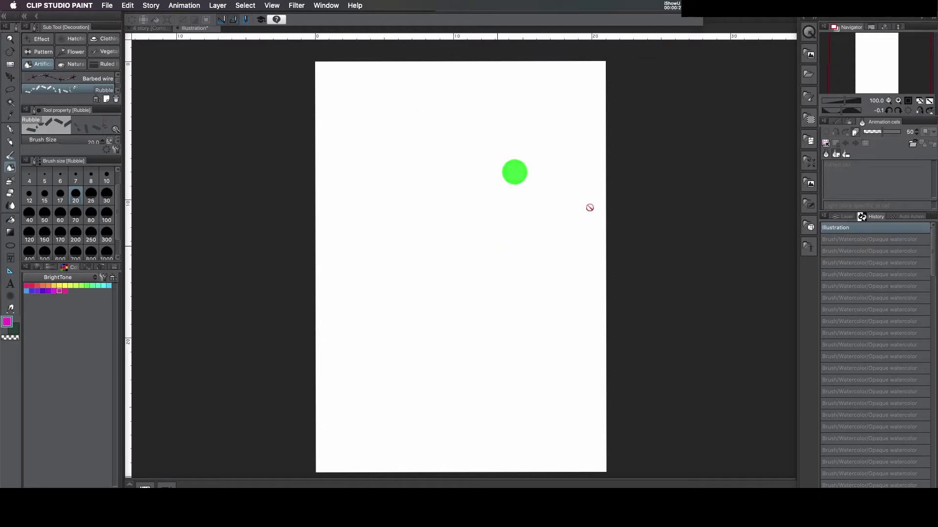
- Select Layer 1 and draw five long diagonal Rubble strokes across the page at brush size 60
click(846, 218)
click(868, 266)
drag(317, 271, 465, 74)
drag(318, 324, 591, 78)
drag(320, 391, 589, 81)
drag(317, 435, 667, 134)
drag(356, 468, 695, 119)
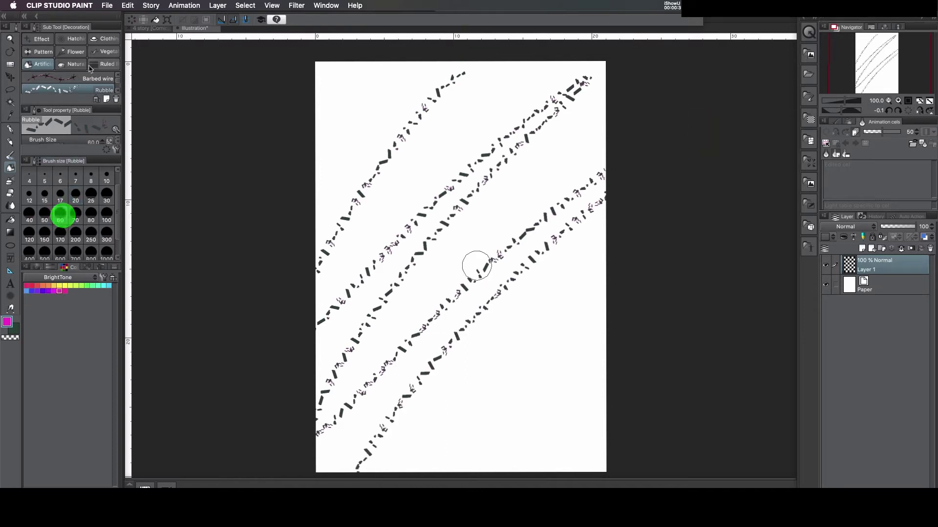
- With the Colored pencil at size 10, scribble one magenta and one light green zigzag across the middle of the page
click(11, 145)
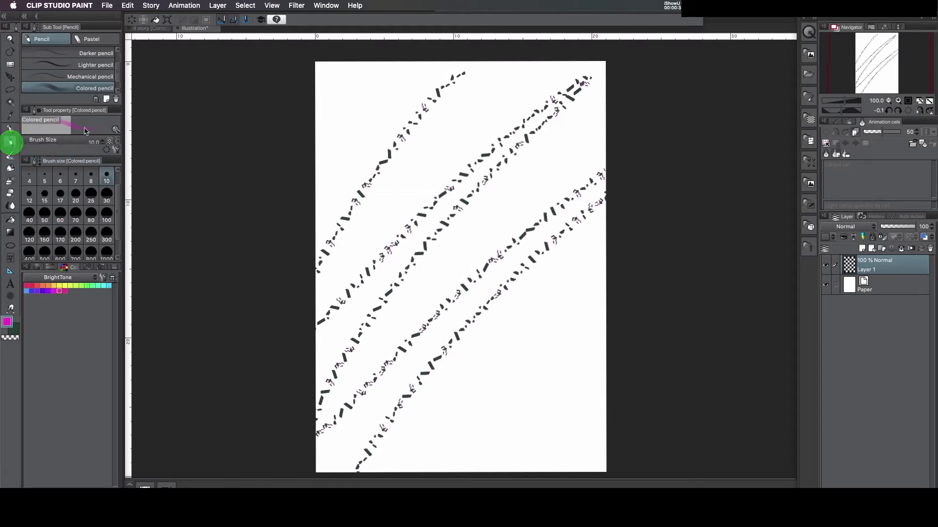
mouse_move(353, 149)
mouse_down()
mouse_move(348, 215)
mouse_move(402, 195)
mouse_move(521, 214)
mouse_move(476, 320)
mouse_up()
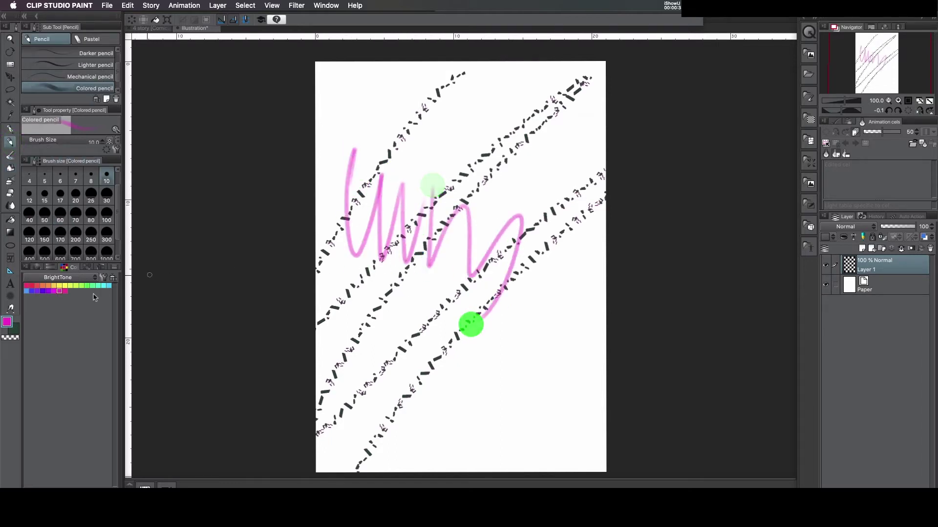
click(82, 286)
mouse_move(431, 140)
mouse_down()
mouse_move(421, 288)
mouse_move(503, 254)
mouse_move(509, 322)
mouse_up()
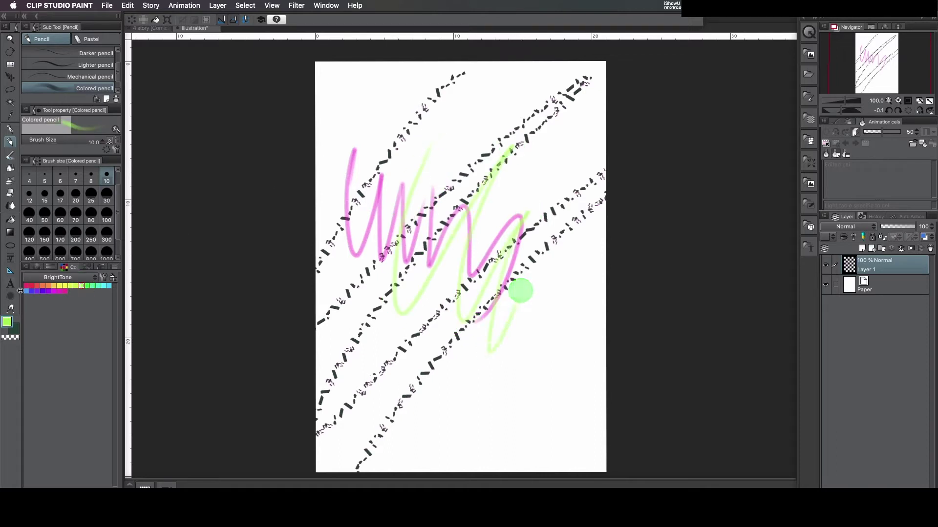
- Switch to the DarkGrayish color set and scribble large zigzags over the page in light green and dark purple
click(83, 281)
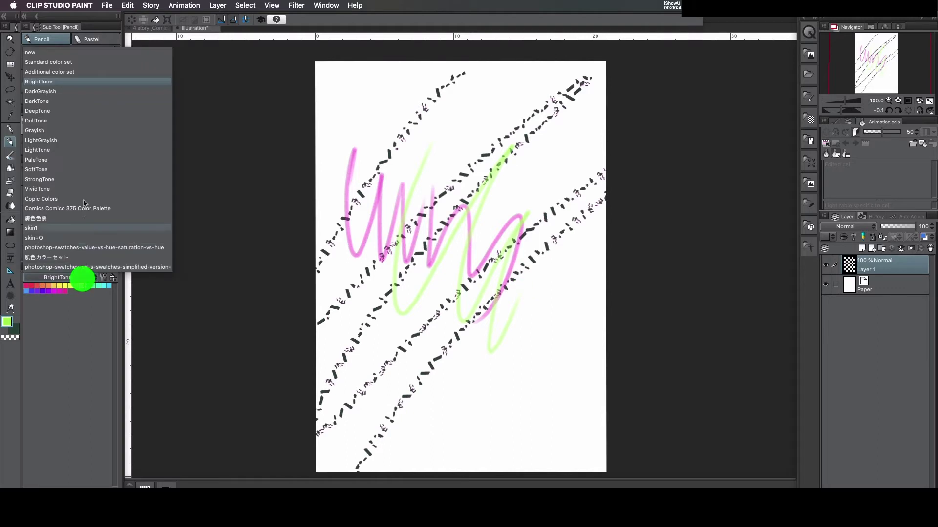
click(69, 90)
click(57, 292)
mouse_move(354, 251)
mouse_down()
mouse_move(419, 195)
mouse_move(553, 205)
mouse_move(448, 392)
mouse_up()
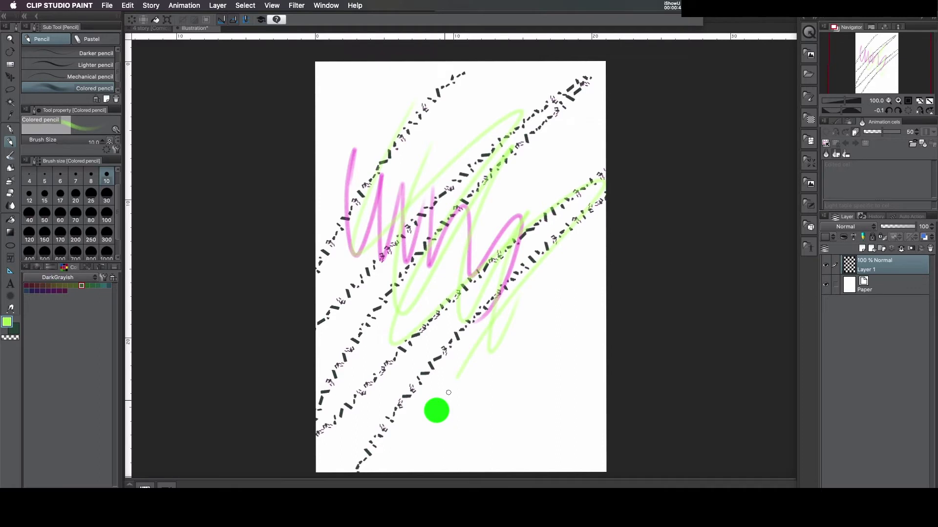
click(59, 290)
mouse_move(347, 100)
mouse_down()
mouse_move(335, 302)
mouse_move(490, 450)
mouse_up()
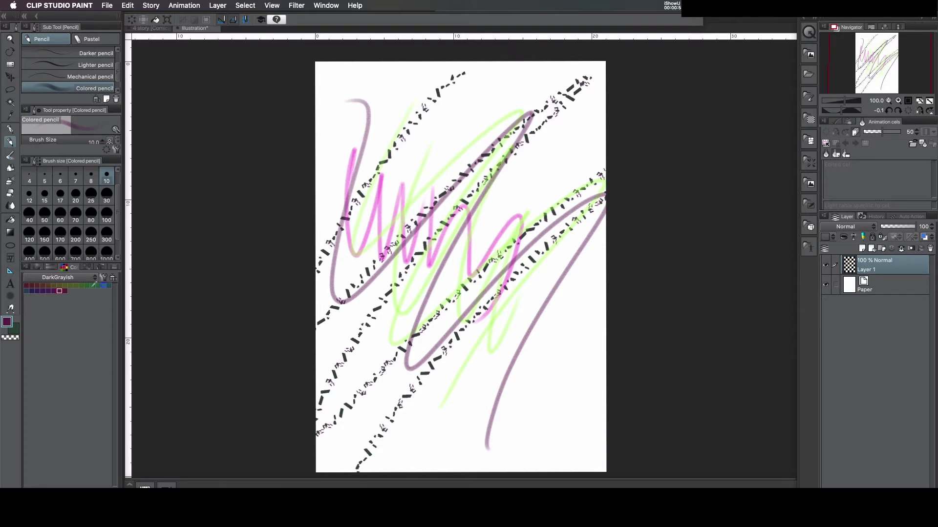
- Browse the Copic Colors, StrongTone and LightTone color sets
click(90, 282)
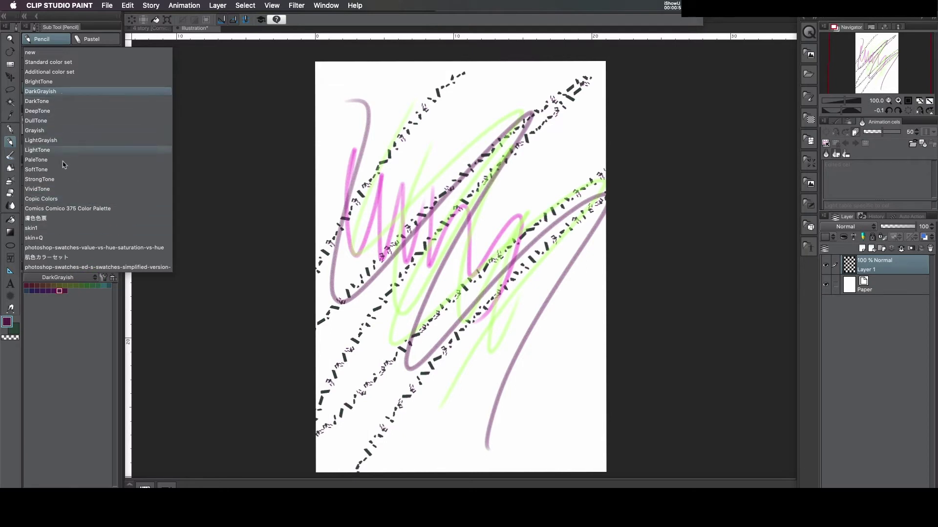
click(69, 199)
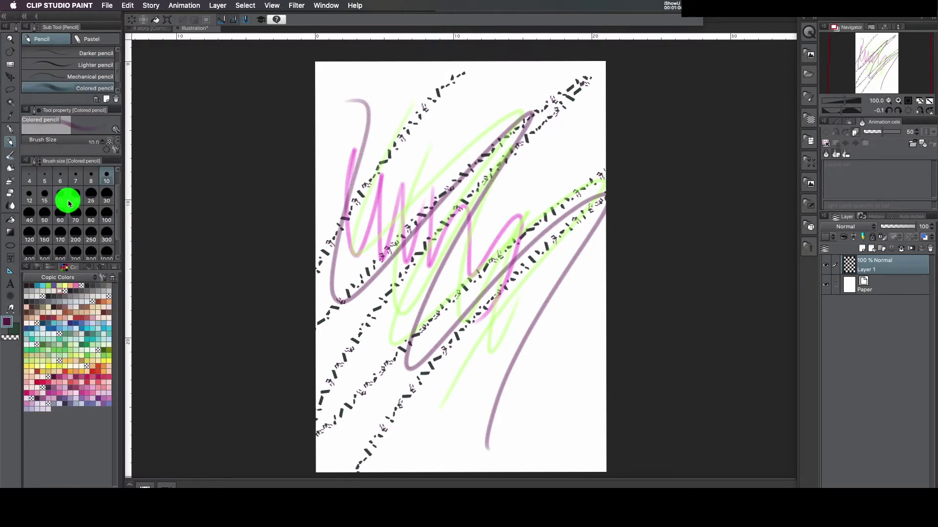
click(70, 280)
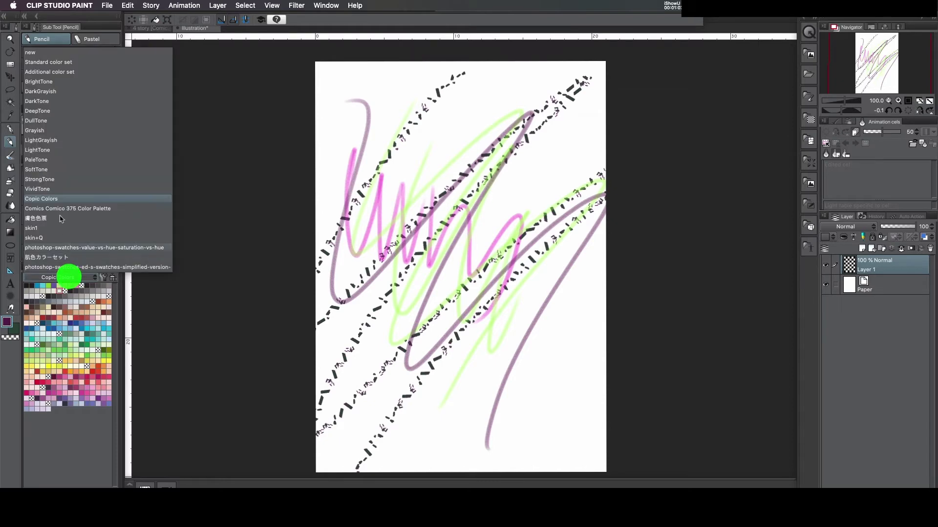
click(63, 180)
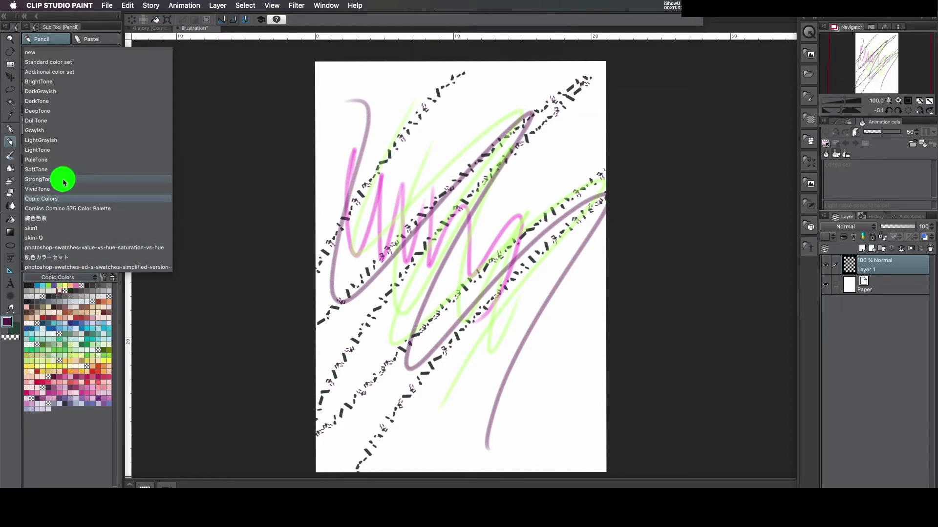
click(70, 275)
click(75, 153)
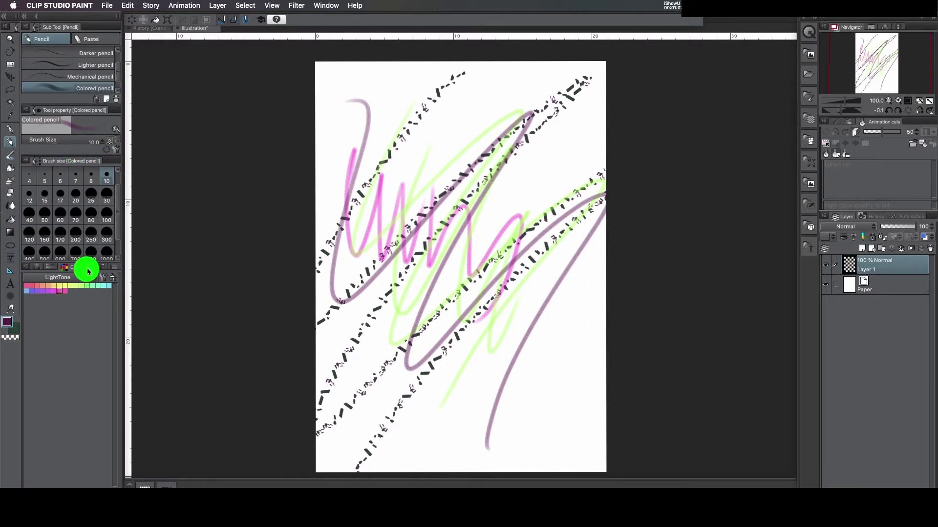
- Show the intermediate color grid and scribble Colored pencil strokes with pink, deep pink and pale pink picked from it
click(87, 268)
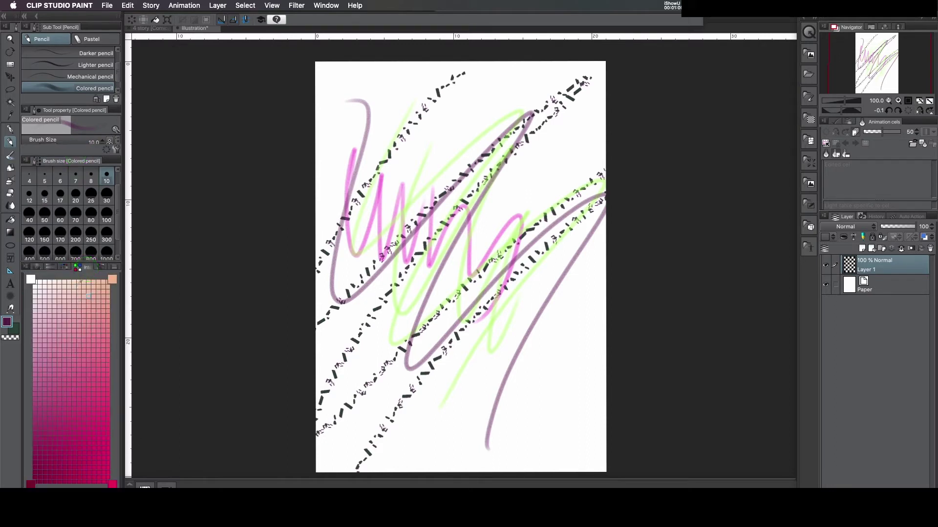
mouse_move(430, 126)
mouse_down()
mouse_move(405, 157)
mouse_move(414, 196)
mouse_move(494, 198)
mouse_up()
click(83, 409)
mouse_move(514, 146)
mouse_down()
mouse_move(502, 264)
mouse_move(444, 434)
mouse_up()
click(49, 309)
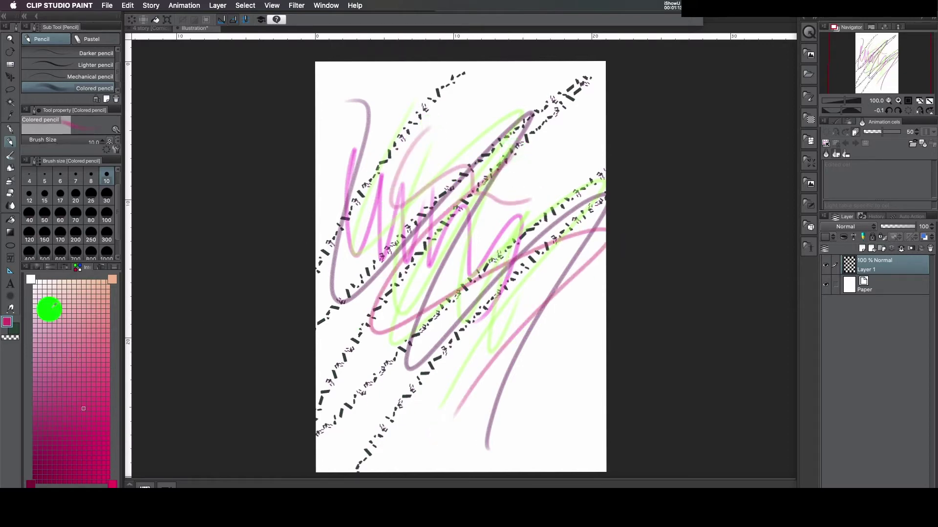
drag(419, 88, 419, 279)
click(483, 294)
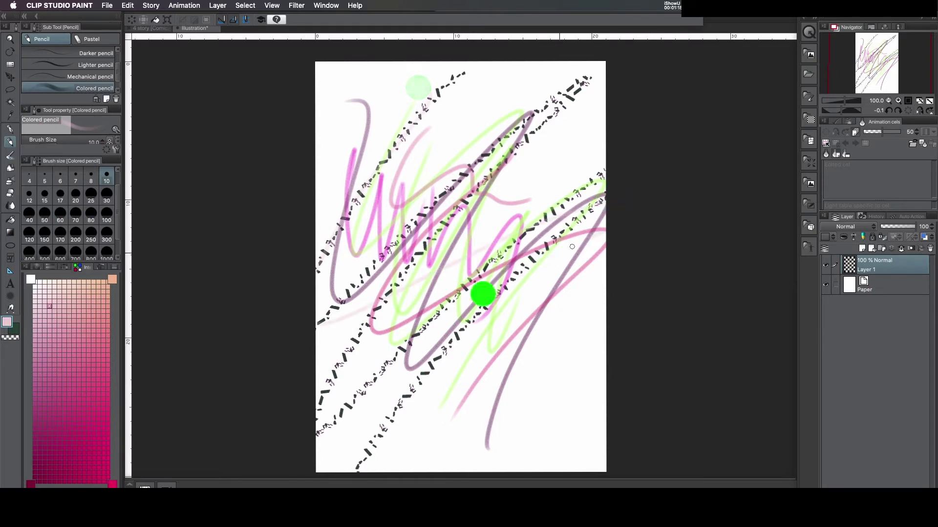
- Assign the current pale pink to three corners of the intermediate color grid, keeping the white corner
click(111, 280)
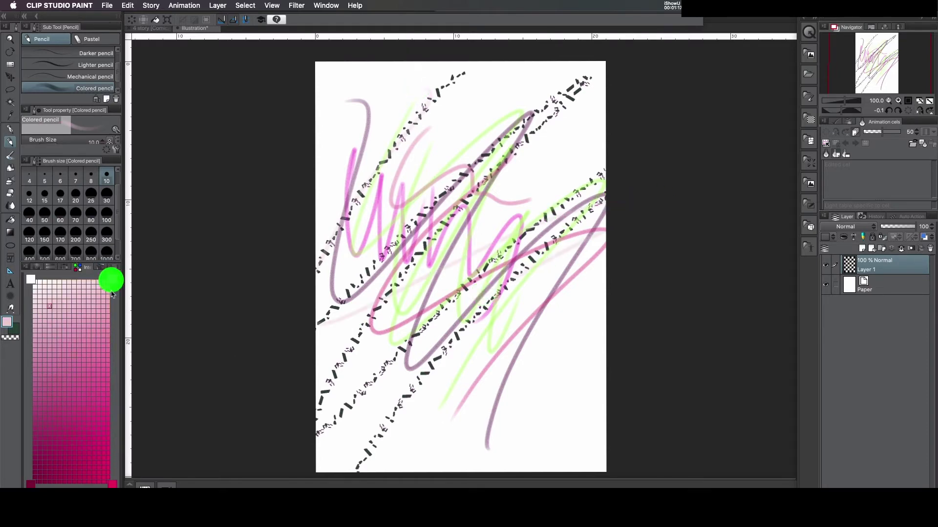
click(113, 484)
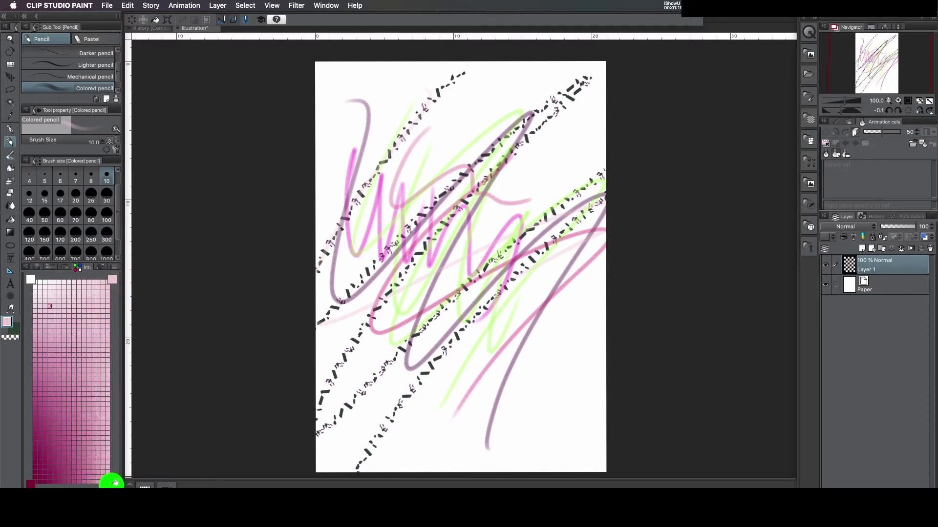
click(32, 482)
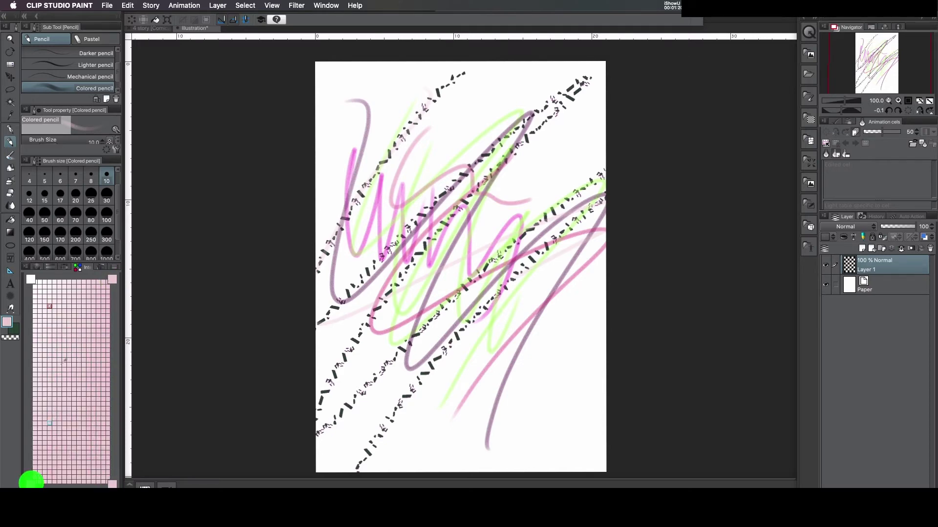
- Show the approximate colors, draw strokes with shades from the grid, and adjust its saturation and value ranges
click(101, 268)
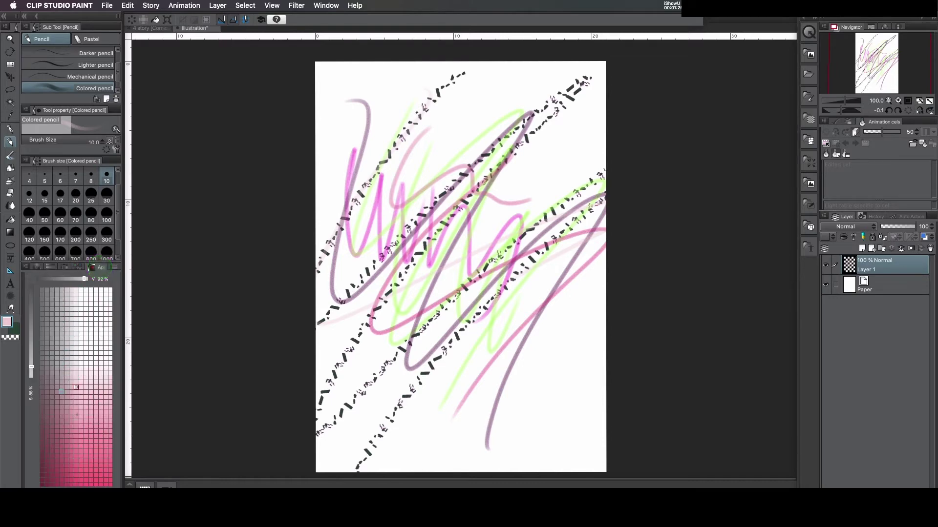
mouse_move(371, 173)
mouse_down()
mouse_move(448, 232)
mouse_move(594, 301)
mouse_up()
click(72, 354)
mouse_move(420, 185)
mouse_down()
mouse_move(518, 251)
mouse_move(531, 245)
mouse_up()
mouse_move(32, 371)
mouse_down()
mouse_move(33, 296)
mouse_move(30, 376)
mouse_up()
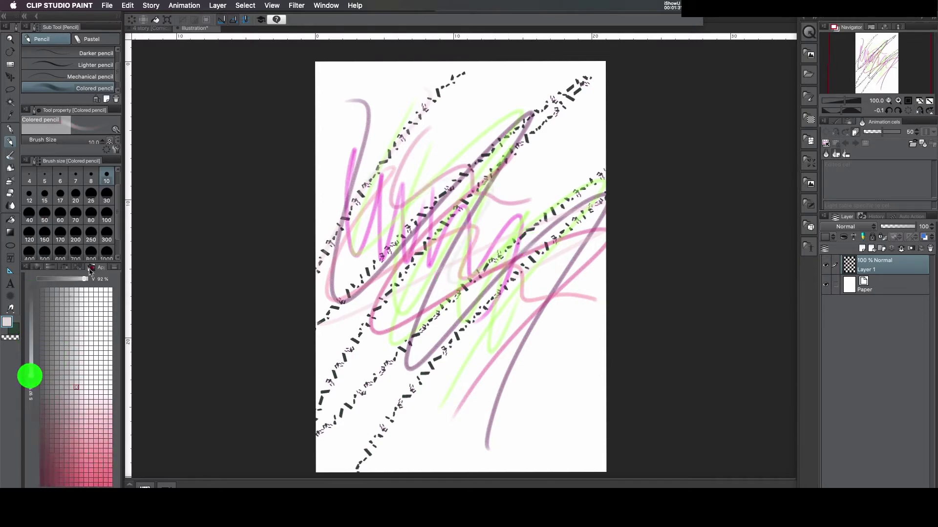
mouse_move(83, 280)
mouse_down()
mouse_move(63, 288)
mouse_move(96, 278)
mouse_up()
- Show the color history and scribble strokes in dark gray, light cyan and blue picked from the recently used colors
click(113, 266)
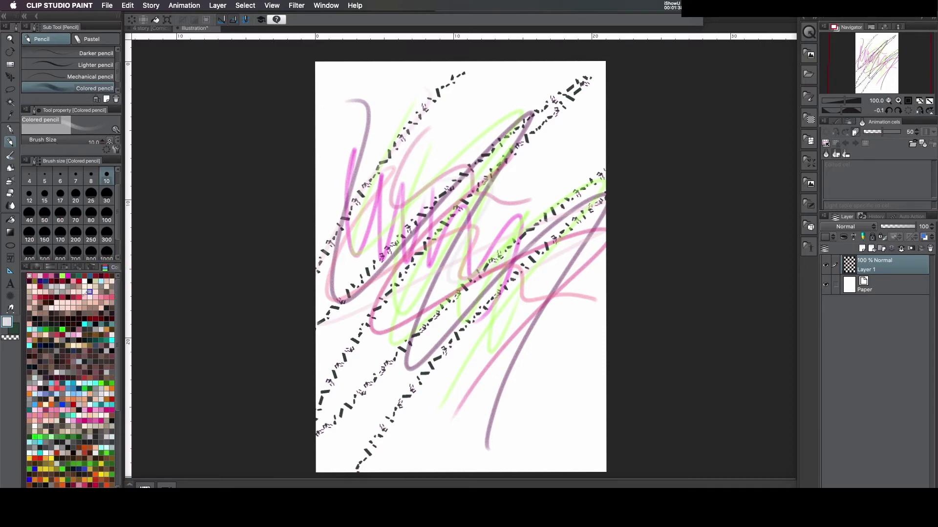
drag(119, 375, 118, 310)
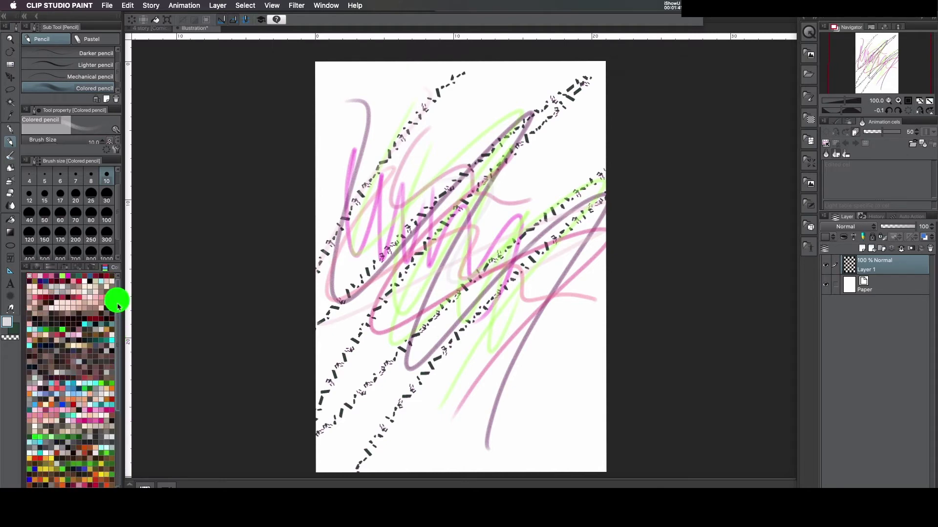
drag(106, 271, 111, 276)
click(78, 340)
mouse_move(366, 152)
mouse_down()
mouse_move(344, 232)
mouse_move(415, 188)
mouse_move(446, 188)
mouse_up()
click(91, 381)
mouse_move(472, 127)
mouse_down()
mouse_move(413, 302)
mouse_move(509, 398)
mouse_move(647, 310)
mouse_up()
click(64, 408)
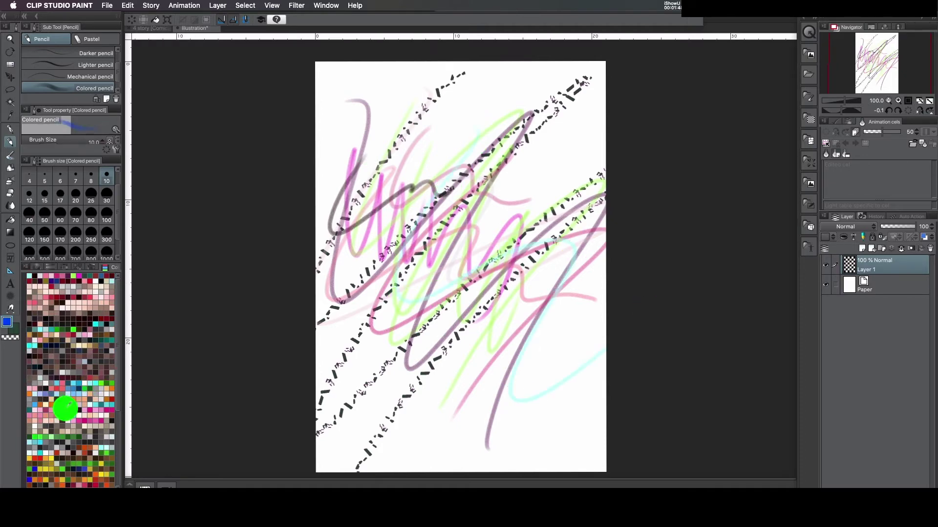
mouse_move(533, 157)
mouse_down()
mouse_move(439, 209)
mouse_move(620, 183)
mouse_move(376, 445)
mouse_up()
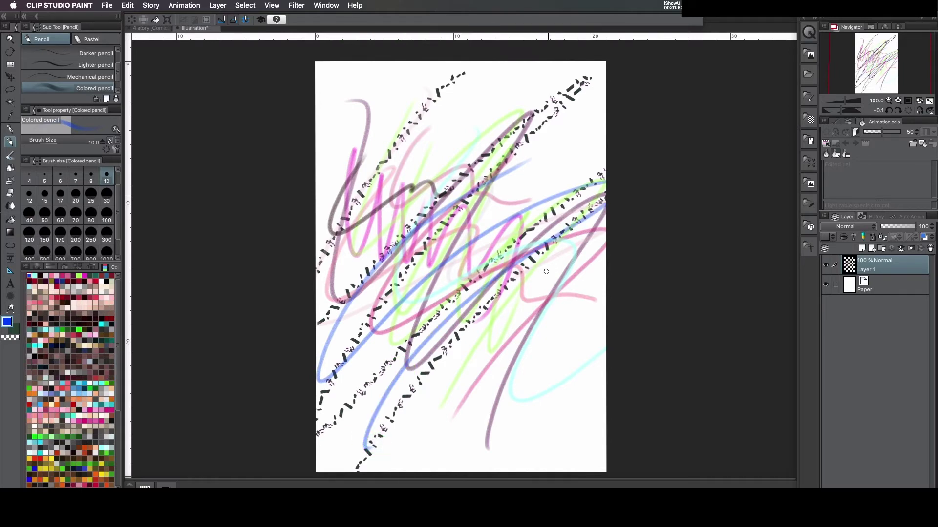
drag(416, 254, 562, 136)
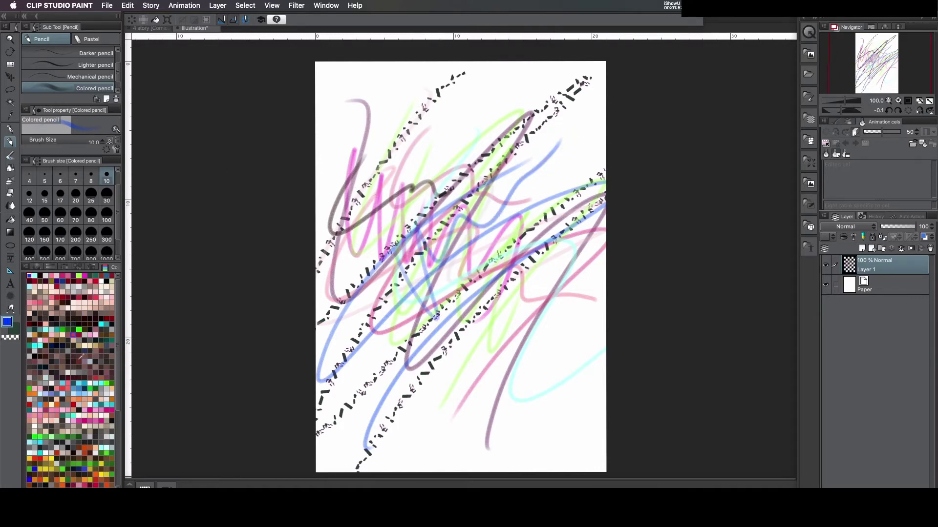
scroll(112, 335, down, 5)
scroll(120, 313, up, 3)
click(671, 5)
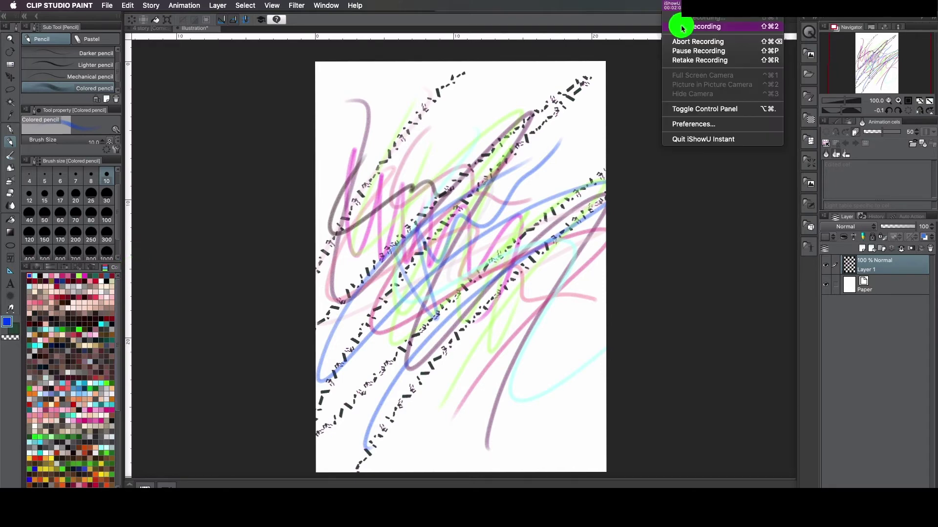
click(682, 28)
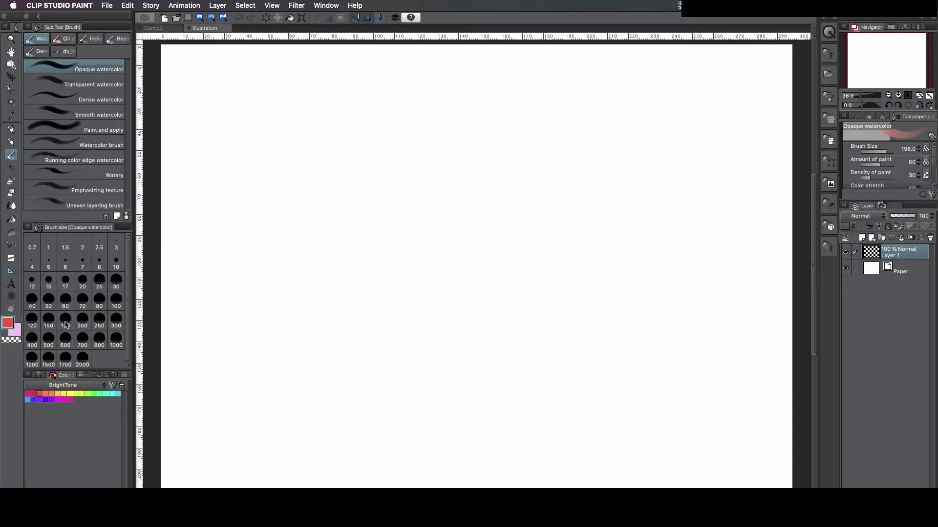
- Cover the upper-left corner of the blank canvas with red Opaque watercolor strokes at brush size 170
mouse_move(207, 67)
mouse_down()
mouse_move(178, 67)
mouse_move(168, 44)
mouse_move(163, 102)
mouse_move(209, 78)
mouse_move(200, 111)
mouse_move(161, 146)
mouse_move(200, 56)
mouse_move(186, 44)
mouse_move(203, 88)
mouse_move(219, 100)
mouse_move(246, 99)
mouse_move(216, 115)
mouse_move(209, 97)
mouse_move(176, 132)
mouse_move(234, 72)
mouse_move(203, 83)
mouse_move(195, 73)
mouse_move(285, 65)
mouse_move(161, 241)
mouse_move(239, 130)
mouse_move(253, 68)
mouse_move(272, 80)
mouse_move(257, 121)
mouse_move(206, 195)
mouse_move(224, 157)
mouse_move(178, 239)
mouse_move(184, 178)
mouse_move(176, 336)
mouse_up()
click(45, 399)
mouse_move(299, 98)
mouse_down()
mouse_move(328, 69)
mouse_move(251, 151)
mouse_move(205, 234)
mouse_move(219, 266)
mouse_move(163, 393)
mouse_move(311, 119)
mouse_move(297, 110)
mouse_move(241, 137)
mouse_move(228, 170)
mouse_move(345, 93)
mouse_up()
mouse_move(375, 63)
mouse_down()
mouse_move(351, 84)
mouse_move(411, 49)
mouse_up()
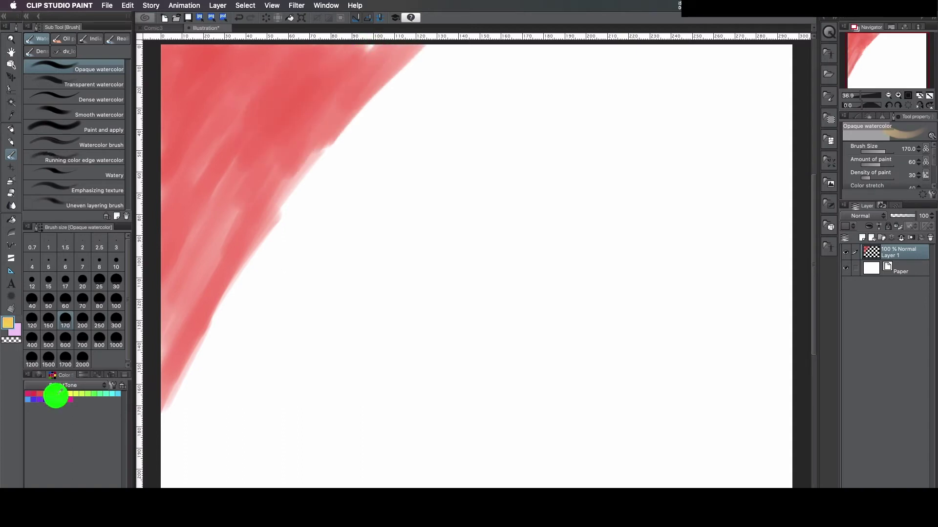
- Paint broad diagonal orange and yellow Opaque watercolor bands beside the red area, blending them into its edge
mouse_move(333, 159)
mouse_down()
mouse_move(169, 405)
mouse_move(190, 375)
mouse_move(155, 471)
mouse_up()
mouse_move(202, 347)
mouse_down()
mouse_move(192, 415)
mouse_move(202, 484)
mouse_up()
drag(379, 230, 297, 341)
mouse_move(267, 394)
mouse_down()
mouse_move(286, 345)
mouse_move(178, 462)
mouse_move(236, 321)
mouse_move(227, 391)
mouse_move(252, 350)
mouse_move(237, 386)
mouse_move(258, 300)
mouse_move(215, 360)
mouse_move(209, 348)
mouse_move(250, 353)
mouse_move(274, 243)
mouse_move(227, 319)
mouse_move(378, 126)
mouse_move(273, 243)
mouse_move(267, 264)
mouse_move(285, 219)
mouse_move(242, 319)
mouse_move(275, 271)
mouse_move(247, 349)
mouse_move(259, 332)
mouse_move(254, 361)
mouse_move(458, 124)
mouse_move(331, 222)
mouse_move(432, 65)
mouse_move(392, 88)
mouse_move(325, 157)
mouse_up()
mouse_move(256, 255)
mouse_down()
mouse_move(207, 307)
mouse_move(210, 251)
mouse_move(184, 272)
mouse_move(304, 148)
mouse_move(329, 163)
mouse_move(288, 252)
mouse_up()
mouse_move(236, 376)
mouse_down()
mouse_move(219, 450)
mouse_move(242, 446)
mouse_move(308, 367)
mouse_move(244, 447)
mouse_move(251, 423)
mouse_move(247, 485)
mouse_move(364, 318)
mouse_move(268, 452)
mouse_move(421, 264)
mouse_move(288, 485)
mouse_move(523, 119)
mouse_move(377, 262)
mouse_move(537, 61)
mouse_move(400, 174)
mouse_move(390, 149)
mouse_move(420, 69)
mouse_move(405, 58)
mouse_up()
mouse_move(330, 243)
mouse_down()
mouse_move(287, 446)
mouse_move(284, 290)
mouse_move(376, 373)
mouse_move(331, 473)
mouse_up()
mouse_move(552, 123)
mouse_down()
mouse_move(585, 84)
mouse_move(526, 133)
mouse_move(579, 47)
mouse_move(517, 33)
mouse_up()
drag(460, 46, 419, 54)
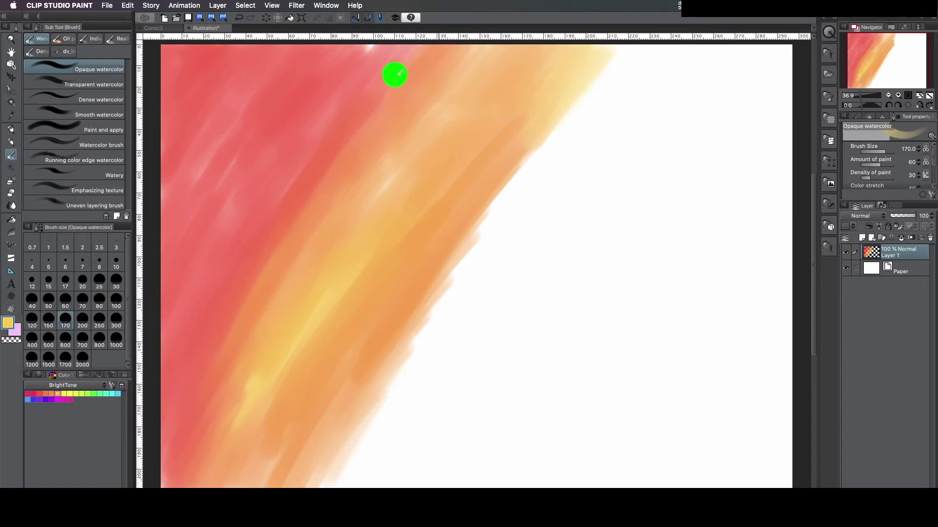
- Deepen the canvas's upper-left corner with a darker crimson red from the BrightTone color set
click(33, 394)
click(171, 71)
mouse_move(171, 71)
mouse_down()
mouse_move(172, 52)
mouse_move(159, 90)
mouse_move(184, 73)
mouse_move(172, 44)
mouse_move(218, 46)
mouse_move(178, 142)
mouse_move(251, 73)
mouse_move(264, 104)
mouse_up()
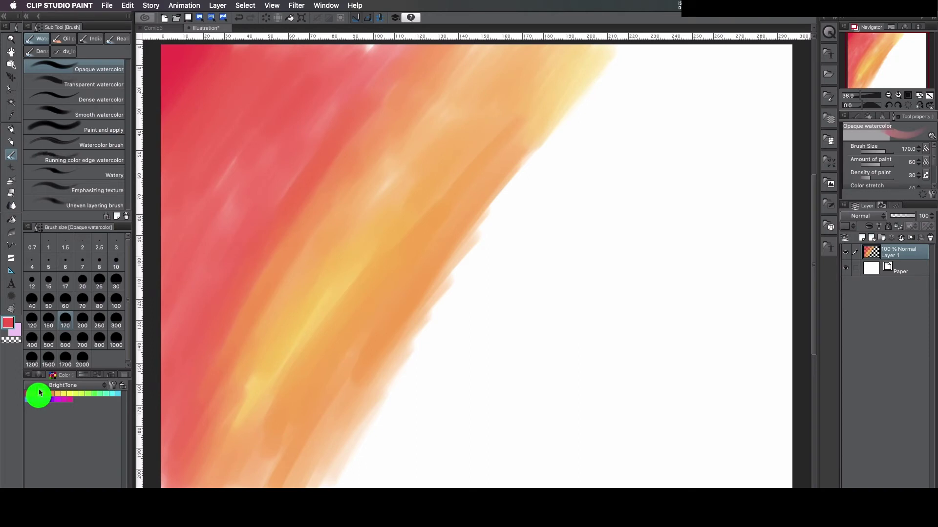
- Even out the red area with another red stroke and paint broad diagonal bright yellow Opaque watercolor bands beside the orange
mouse_move(233, 77)
mouse_down()
mouse_move(190, 115)
mouse_move(244, 65)
mouse_move(185, 146)
mouse_move(251, 77)
mouse_move(181, 183)
mouse_move(245, 103)
mouse_move(151, 237)
mouse_move(169, 221)
mouse_move(166, 247)
mouse_move(312, 46)
mouse_move(266, 77)
mouse_move(237, 58)
mouse_up()
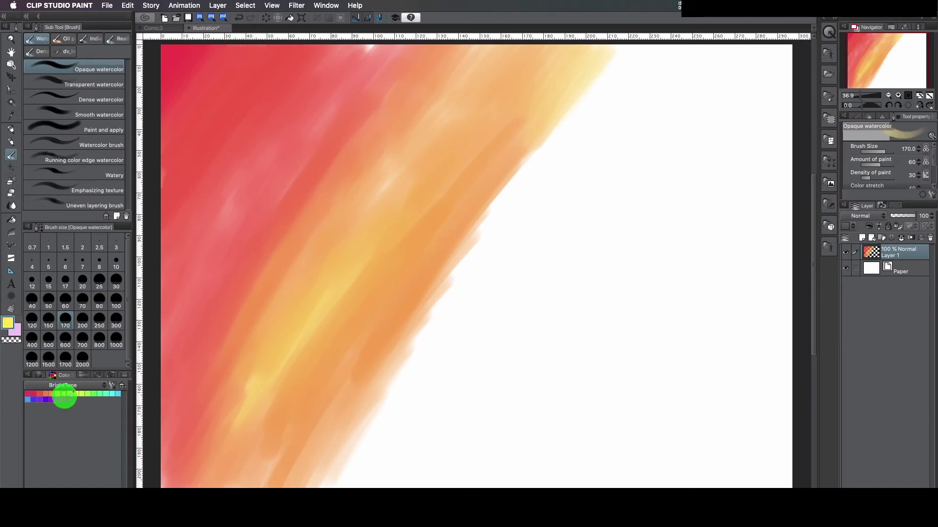
mouse_move(573, 106)
mouse_down()
mouse_move(578, 126)
mouse_move(630, 71)
mouse_move(595, 101)
mouse_move(463, 277)
mouse_move(492, 256)
mouse_move(371, 459)
mouse_up()
mouse_move(500, 276)
mouse_down()
mouse_move(432, 382)
mouse_move(369, 443)
mouse_move(343, 430)
mouse_up()
mouse_move(412, 461)
mouse_down()
mouse_move(478, 387)
mouse_move(464, 387)
mouse_move(473, 356)
mouse_move(394, 477)
mouse_move(492, 298)
mouse_move(483, 369)
mouse_move(483, 331)
mouse_move(582, 176)
mouse_move(392, 359)
mouse_move(557, 225)
mouse_move(594, 159)
mouse_move(553, 161)
mouse_move(590, 151)
mouse_move(628, 92)
mouse_move(609, 67)
mouse_move(446, 276)
mouse_move(619, 126)
mouse_move(394, 165)
mouse_move(253, 393)
mouse_move(272, 473)
mouse_up()
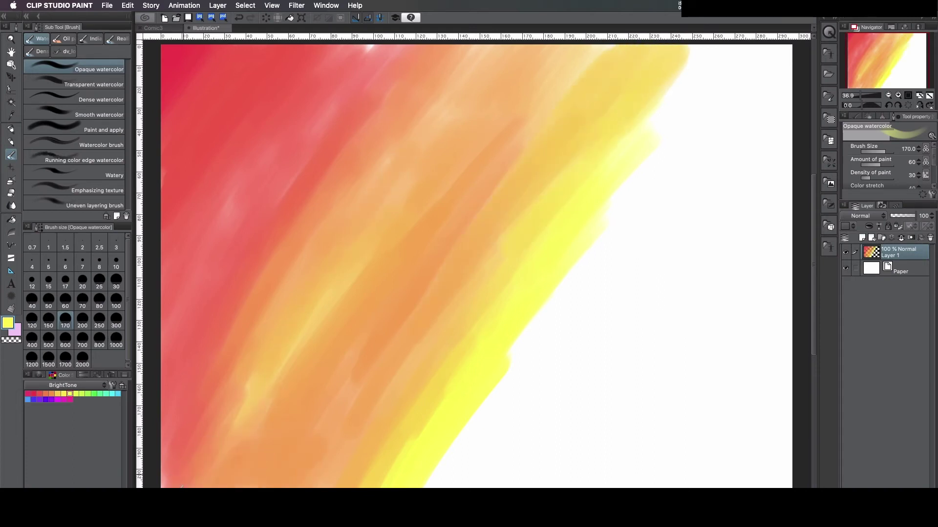
mouse_move(684, 69)
mouse_down()
mouse_move(664, 105)
mouse_move(680, 44)
mouse_move(607, 48)
mouse_move(565, 101)
mouse_move(735, 52)
mouse_move(527, 307)
mouse_move(553, 332)
mouse_move(430, 486)
mouse_up()
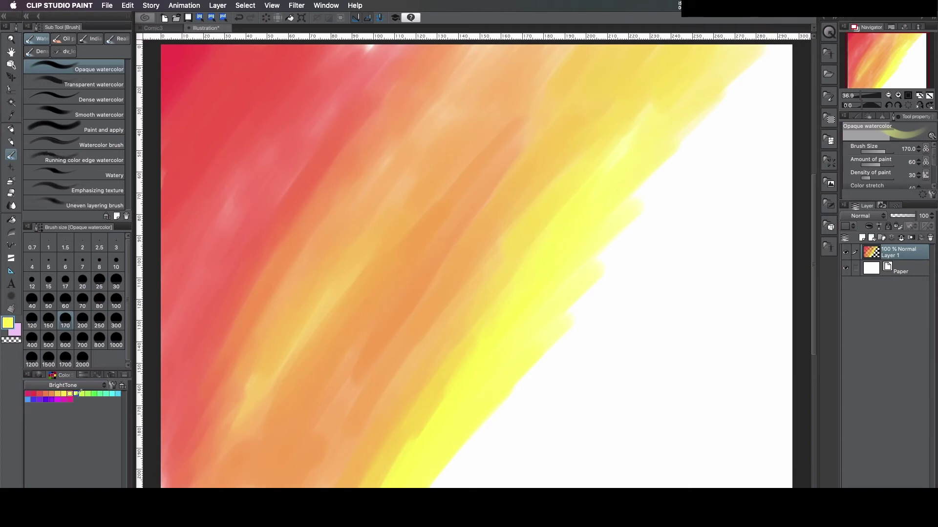
mouse_move(714, 109)
mouse_down()
mouse_move(741, 119)
mouse_move(689, 151)
mouse_move(706, 133)
mouse_move(717, 147)
mouse_move(605, 178)
mouse_move(643, 127)
mouse_move(601, 279)
mouse_move(420, 484)
mouse_up()
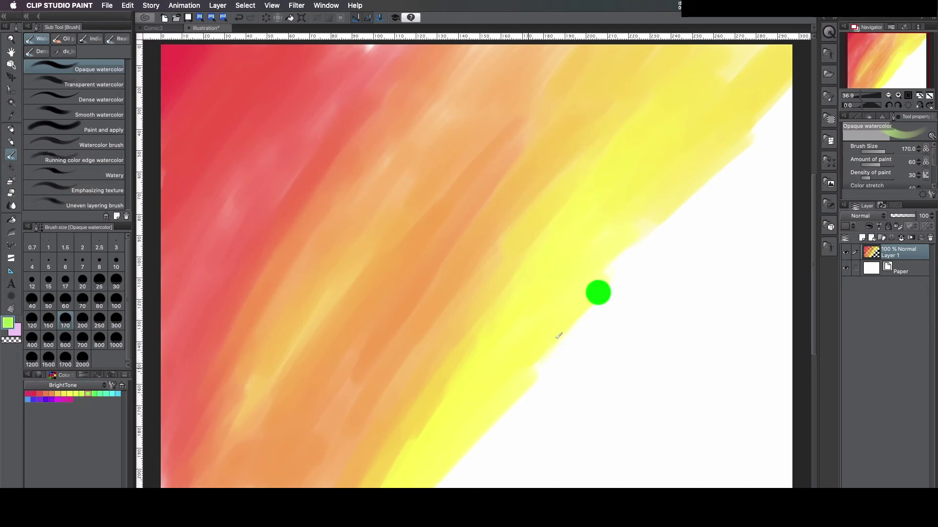
- Paint diagonal lime green and mint green watercolor bands beside the yellow area using BrightTone colors, blending their edges
mouse_move(645, 315)
mouse_down()
mouse_move(485, 482)
mouse_move(524, 413)
mouse_move(488, 468)
mouse_up()
mouse_move(581, 359)
mouse_down()
mouse_move(777, 193)
mouse_move(720, 207)
mouse_move(775, 132)
mouse_move(764, 132)
mouse_move(575, 334)
mouse_move(479, 452)
mouse_move(500, 404)
mouse_up()
mouse_move(777, 132)
mouse_down()
mouse_move(773, 111)
mouse_move(655, 228)
mouse_up()
mouse_move(684, 366)
mouse_down()
mouse_move(513, 486)
mouse_move(566, 425)
mouse_move(686, 367)
mouse_move(747, 288)
mouse_move(720, 295)
mouse_move(799, 192)
mouse_move(572, 417)
mouse_move(549, 486)
mouse_move(654, 401)
mouse_move(646, 371)
mouse_move(710, 303)
mouse_move(783, 296)
mouse_up()
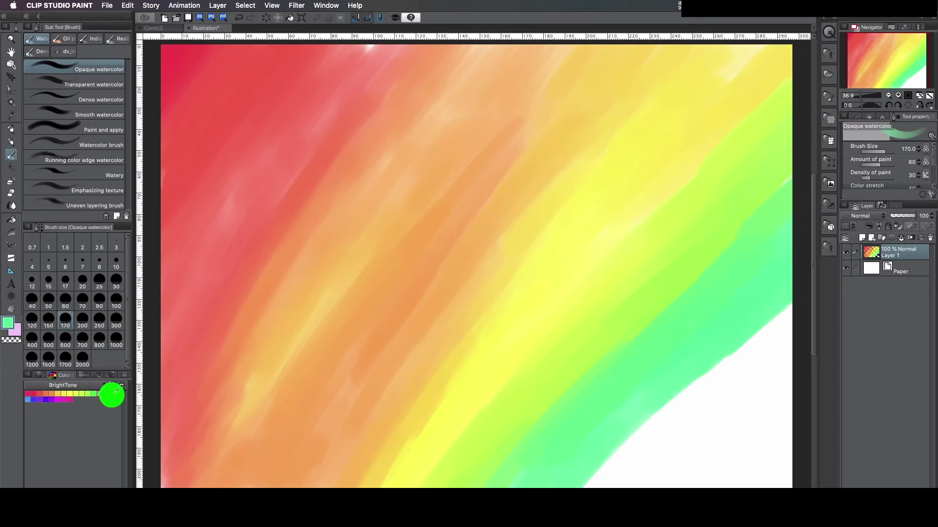
- Fill the remaining lower-right corner of the canvas with cyan, blue and violet Opaque watercolor bands from the BrightTone set
mouse_move(695, 428)
mouse_down()
mouse_move(655, 441)
mouse_move(769, 346)
mouse_move(719, 405)
mouse_move(707, 395)
mouse_move(650, 476)
mouse_up()
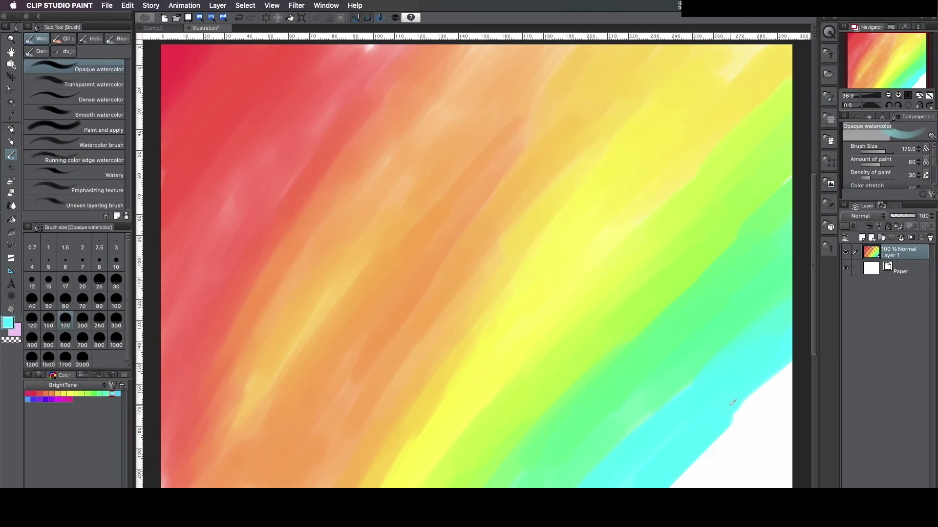
mouse_move(686, 395)
mouse_down()
mouse_move(729, 339)
mouse_move(636, 430)
mouse_move(708, 417)
mouse_move(641, 468)
mouse_up()
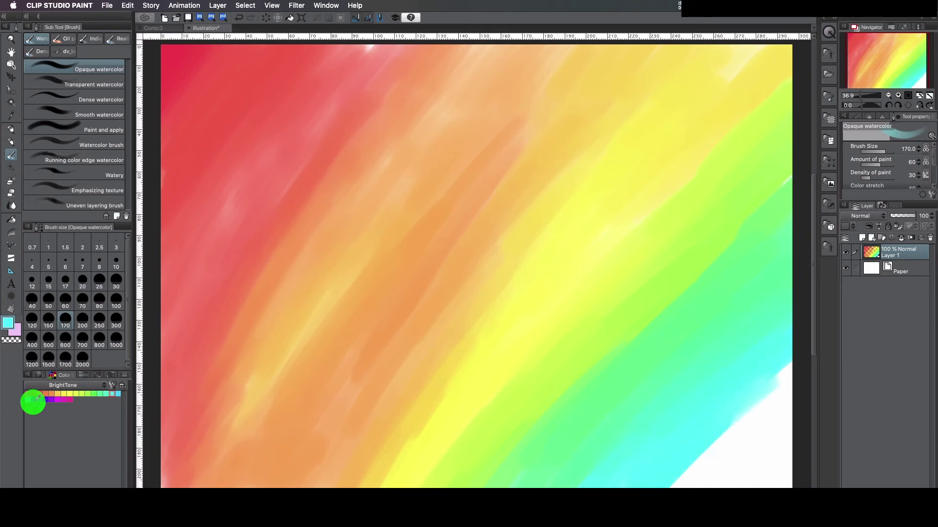
mouse_move(745, 415)
mouse_down()
mouse_move(768, 400)
mouse_move(676, 473)
mouse_move(791, 352)
mouse_move(695, 452)
mouse_up()
drag(751, 424, 708, 477)
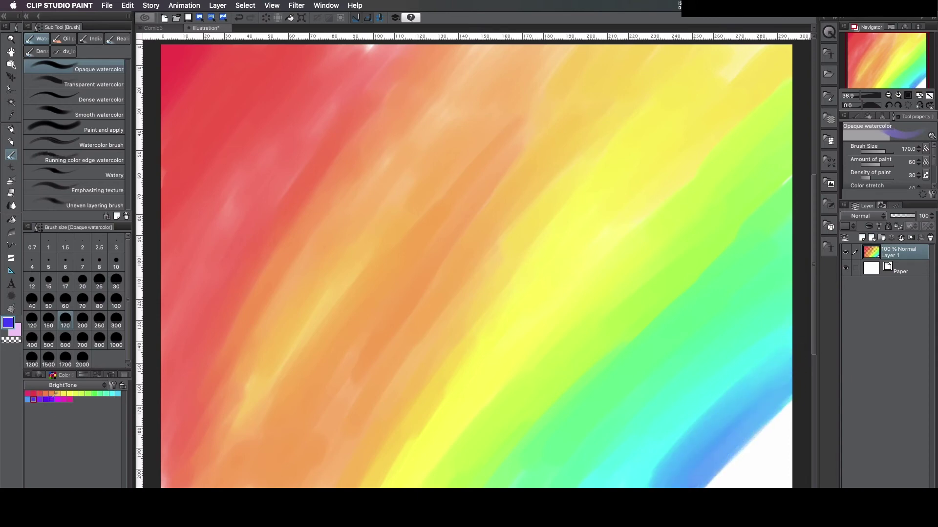
mouse_move(718, 481)
mouse_down()
mouse_move(744, 448)
mouse_move(766, 474)
mouse_move(786, 477)
mouse_move(728, 477)
mouse_move(797, 425)
mouse_move(790, 454)
mouse_move(705, 481)
mouse_move(769, 422)
mouse_up()
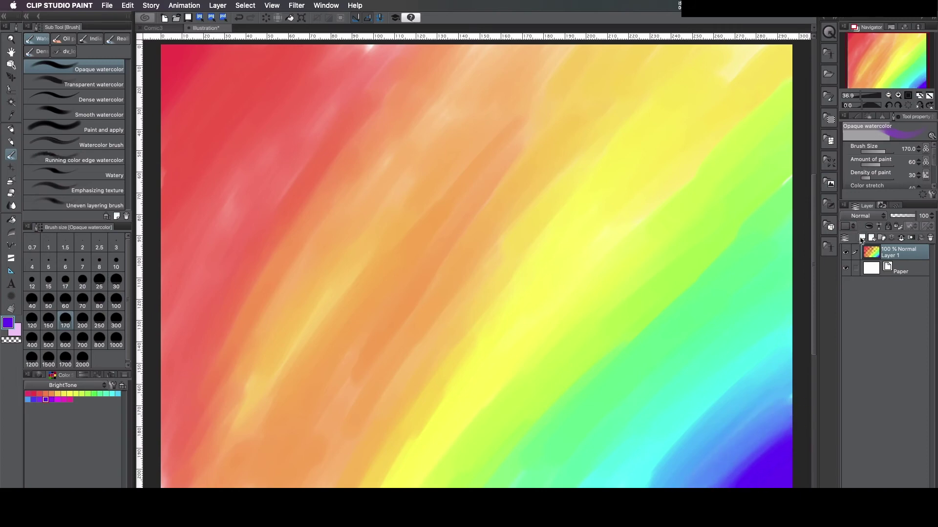
- Add a new layer above the painting and place the violet text "thank you so much for watching" on the canvas
click(861, 239)
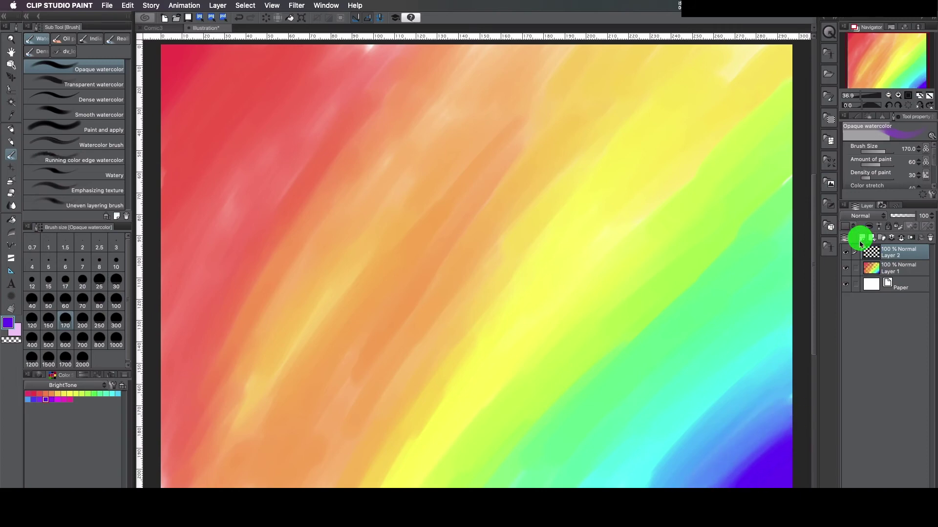
click(11, 285)
click(509, 290)
click(348, 187)
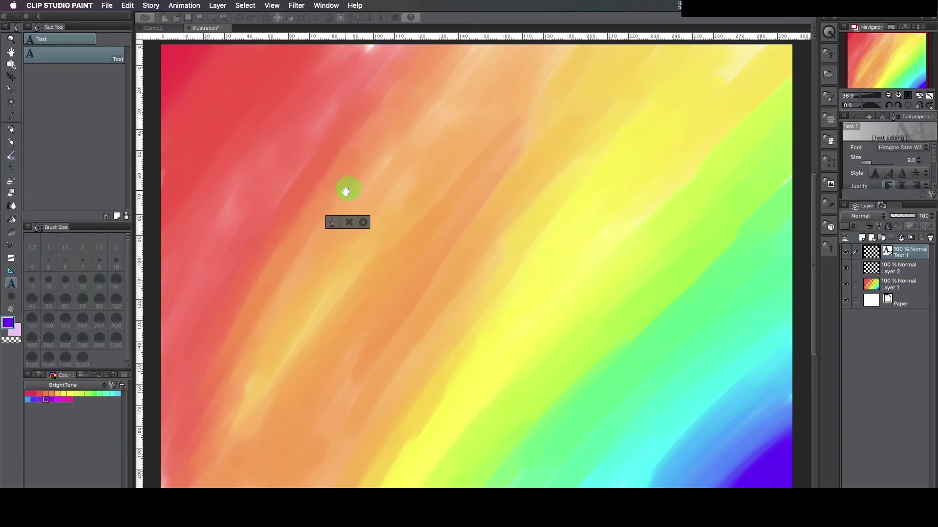
text(thank you so much for wa)
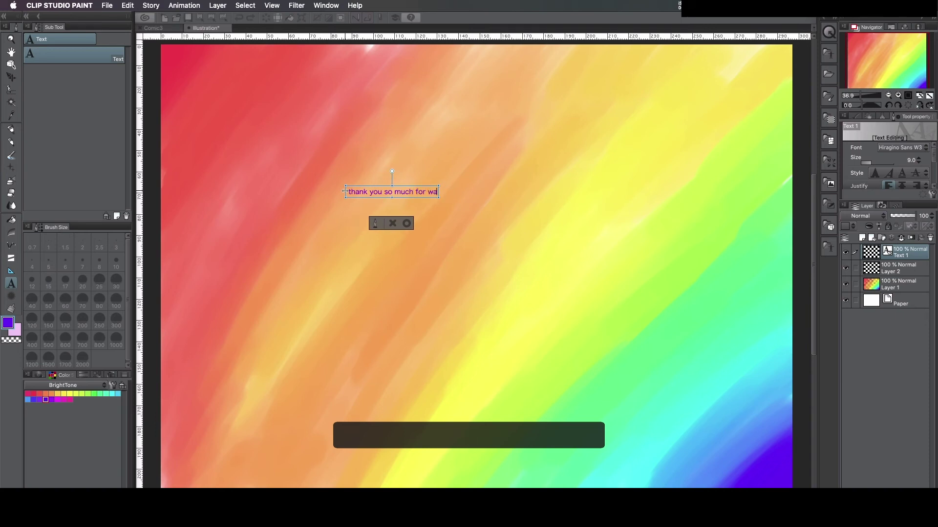
- Enlarge the whole "thank you so much for watching" text to size 31.6 and commit it
scroll(344, 192, up, 2)
key(super+a)
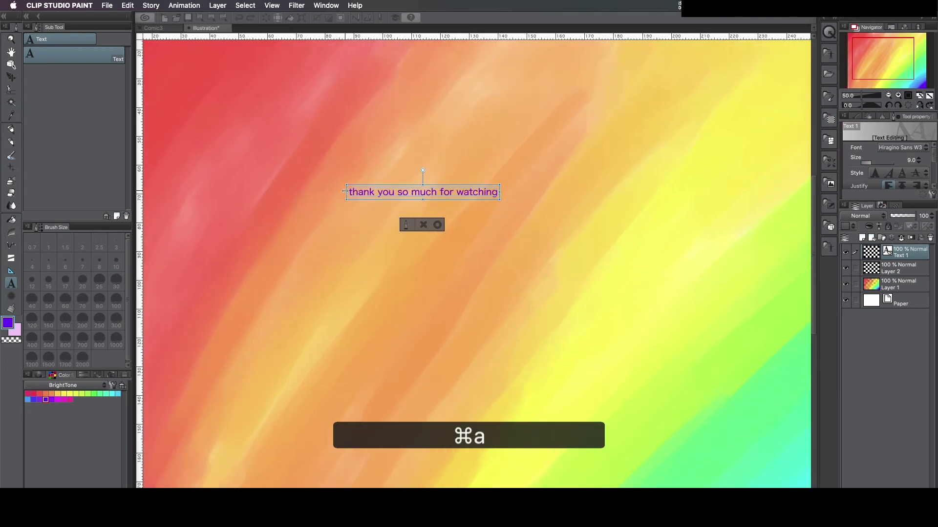
mouse_move(872, 162)
mouse_down()
mouse_move(896, 161)
mouse_move(885, 164)
mouse_up()
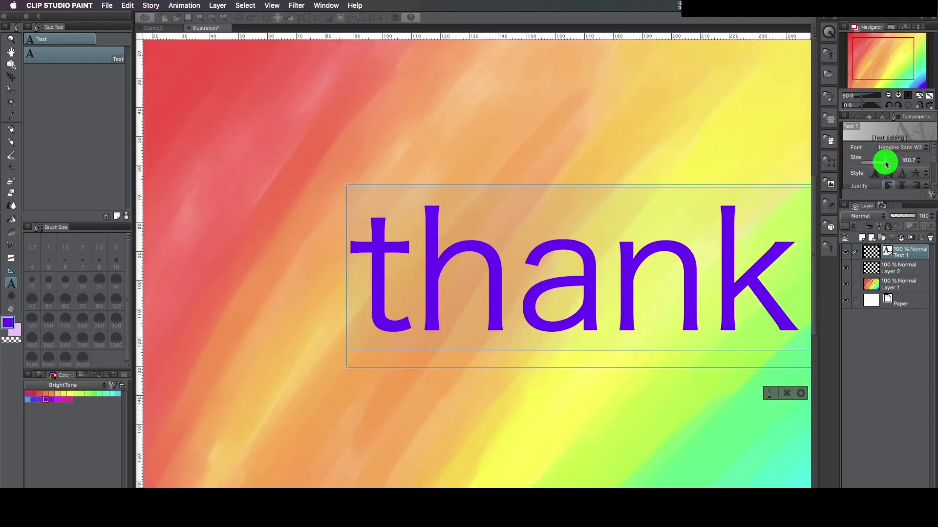
mouse_move(870, 73)
mouse_down()
mouse_move(900, 78)
mouse_move(879, 80)
mouse_up()
mouse_move(881, 159)
mouse_down()
mouse_move(871, 159)
mouse_move(878, 164)
mouse_up()
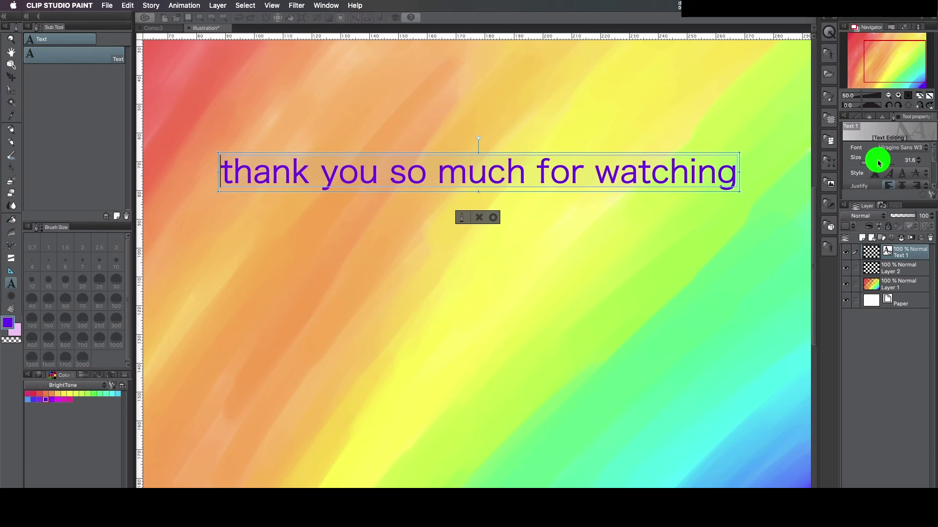
click(493, 216)
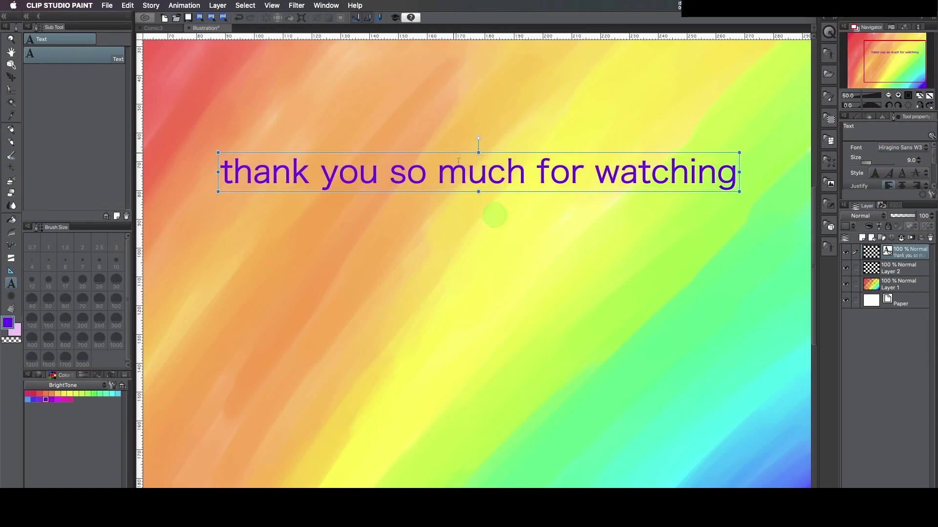
- Move the thank-you text slightly up and to the left and bring the whole canvas into view
drag(466, 174, 448, 158)
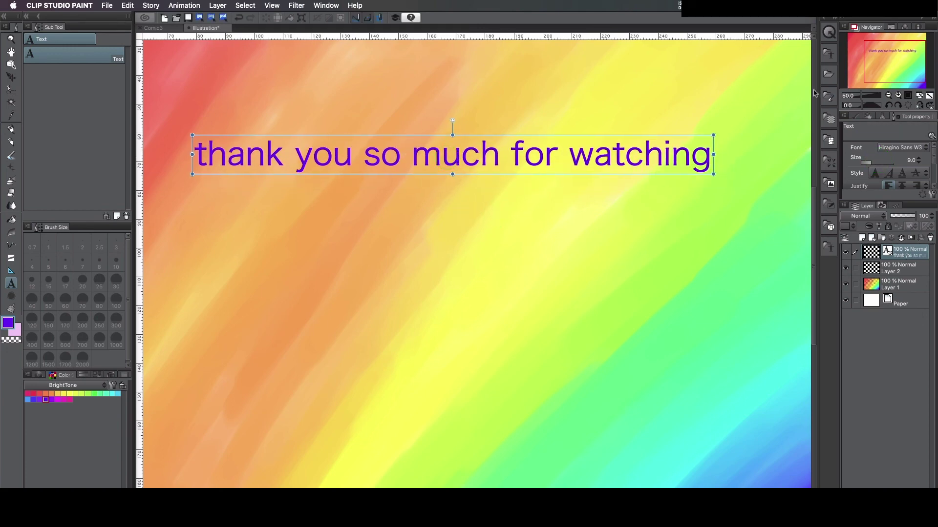
click(746, 250)
scroll(745, 246, down, 2)
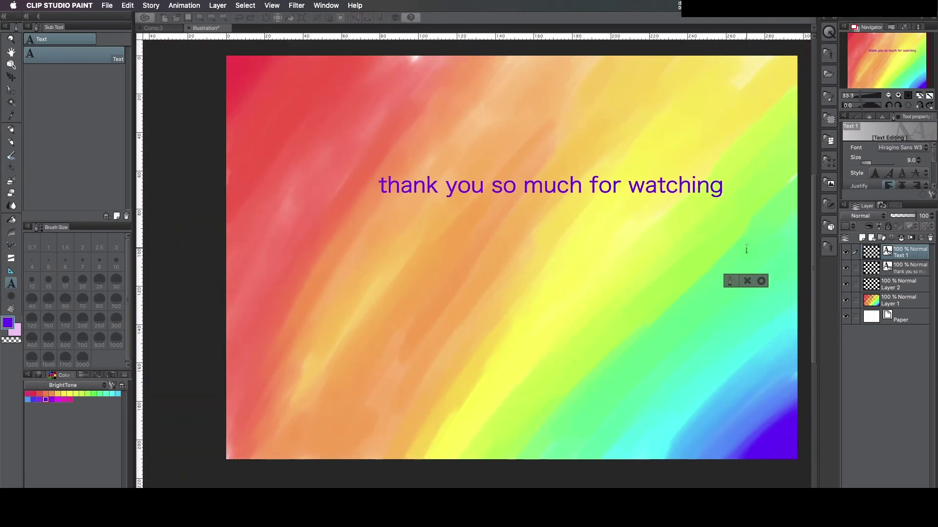